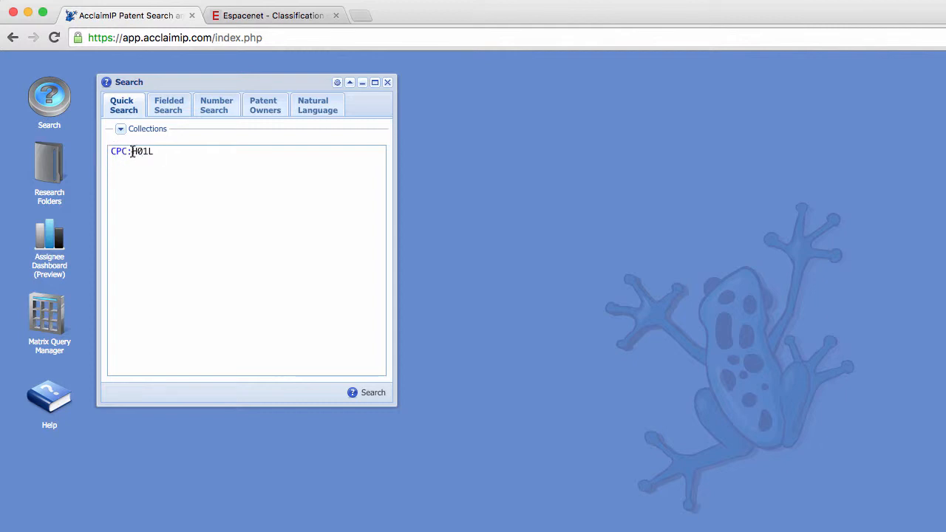
- Run the quick search for patents classified under CPC:H01L
click(364, 390)
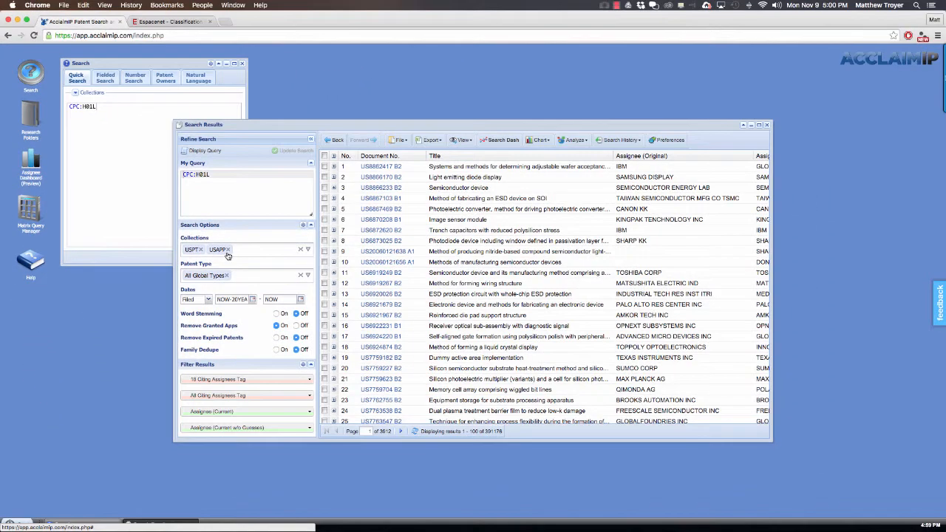
- Switch to the Espacenet classification page and examine the subgroups listed under H01L 21/00
click(170, 23)
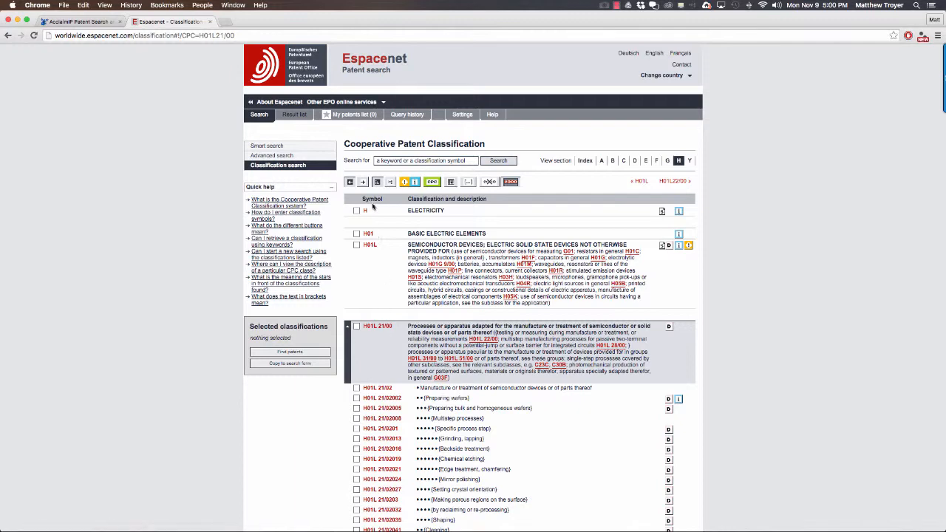
scroll(392, 336, down, 5)
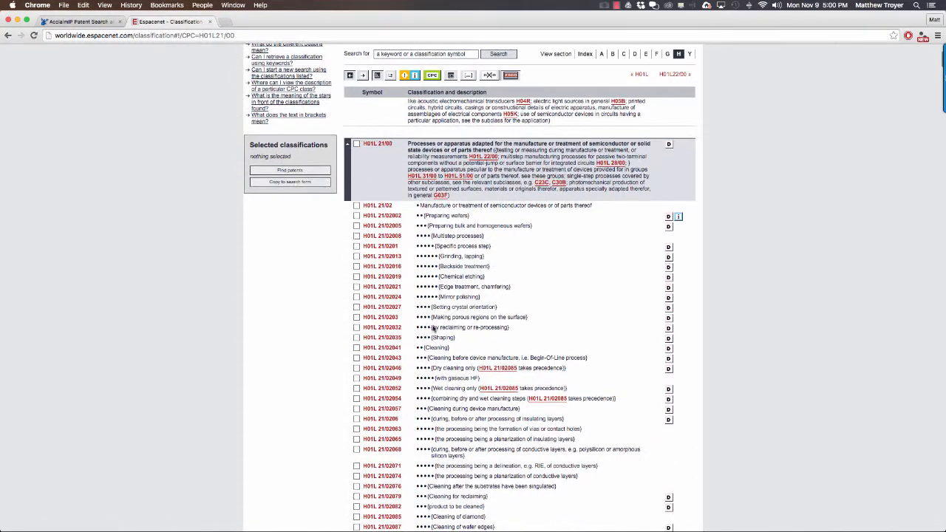
scroll(425, 342, down, 15)
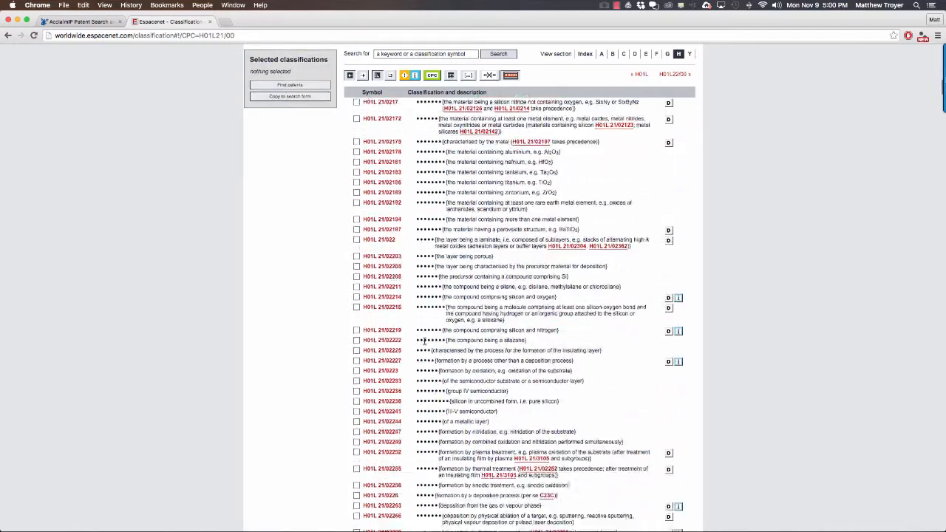
scroll(425, 342, down, 15)
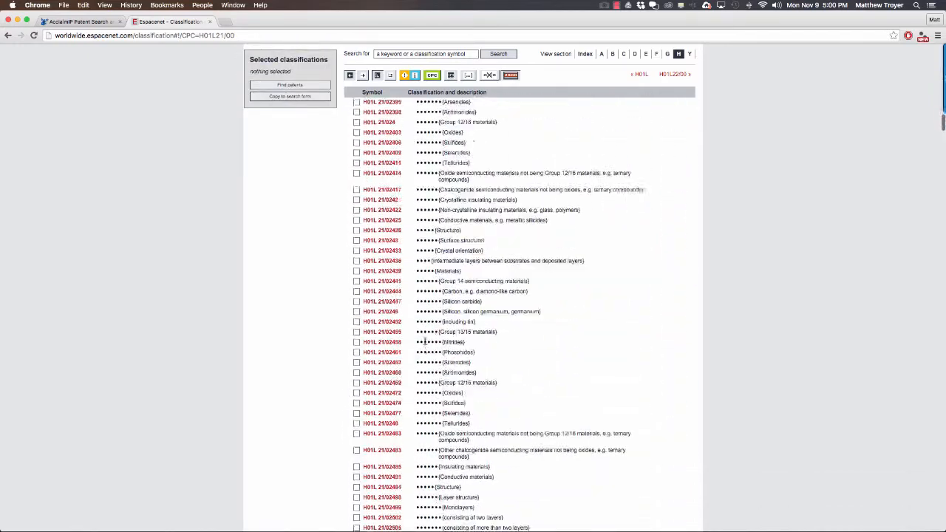
scroll(424, 342, down, 15)
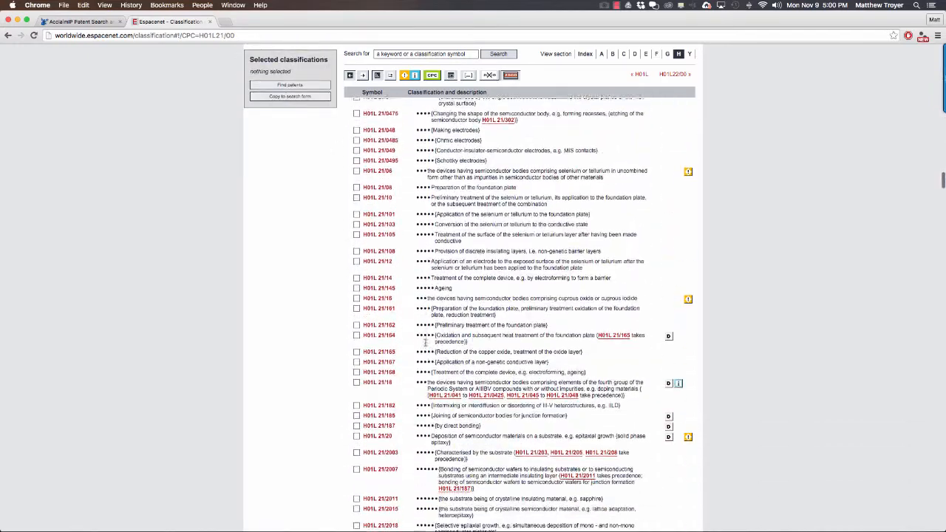
scroll(425, 345, down, 15)
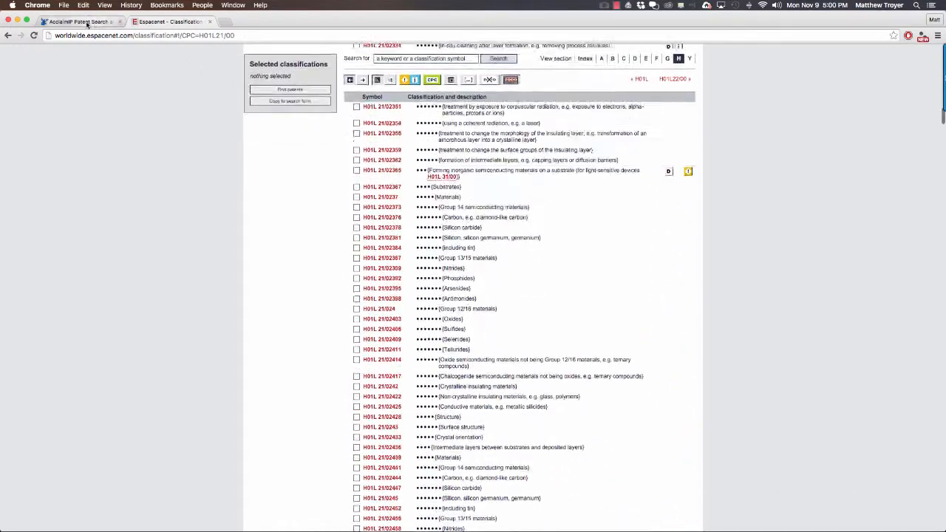
- Switch back to AcclaimIP, expand the Light emitting diode display patent and run a class matrix for H01L from its CPC hierarchy
click(85, 22)
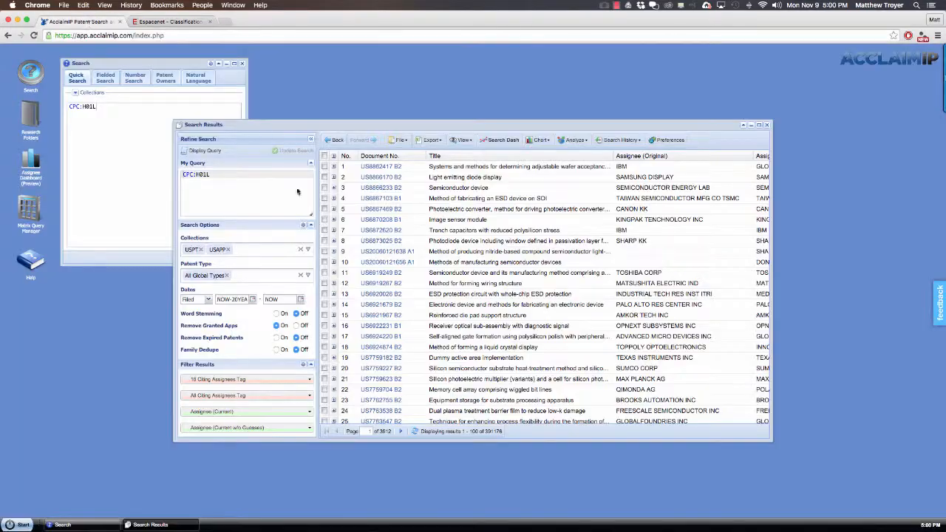
click(334, 177)
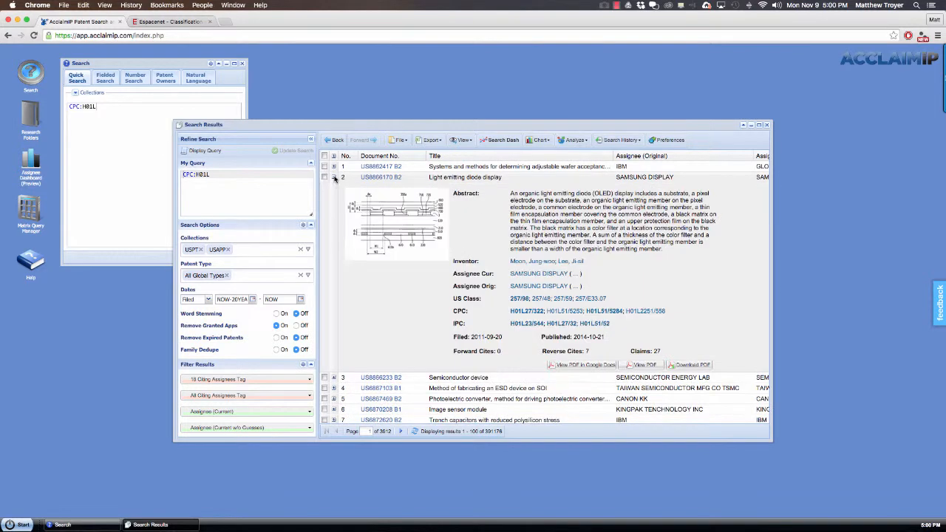
mouse_move(520, 313)
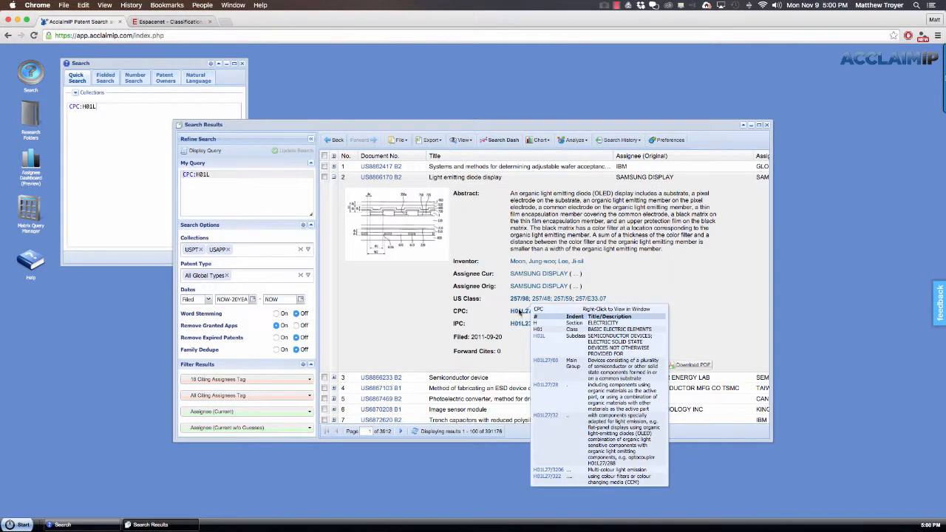
click(528, 344)
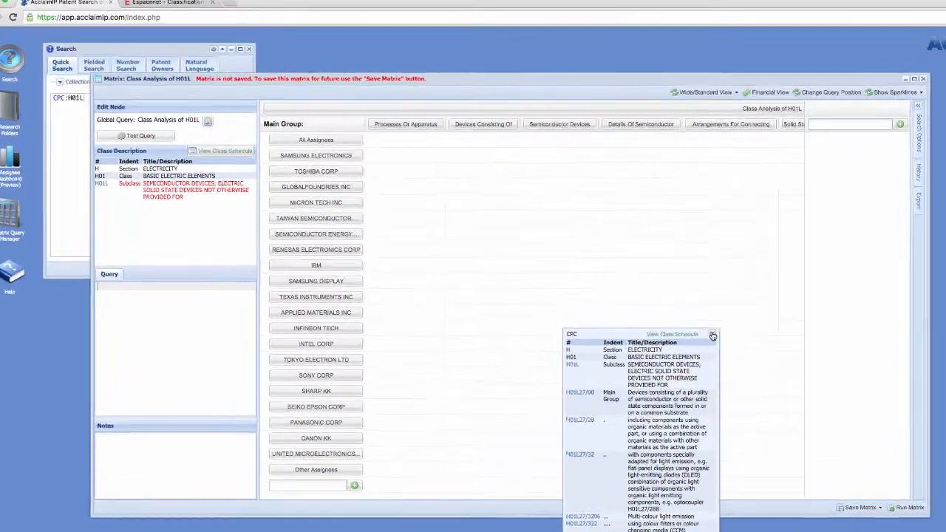
click(651, 315)
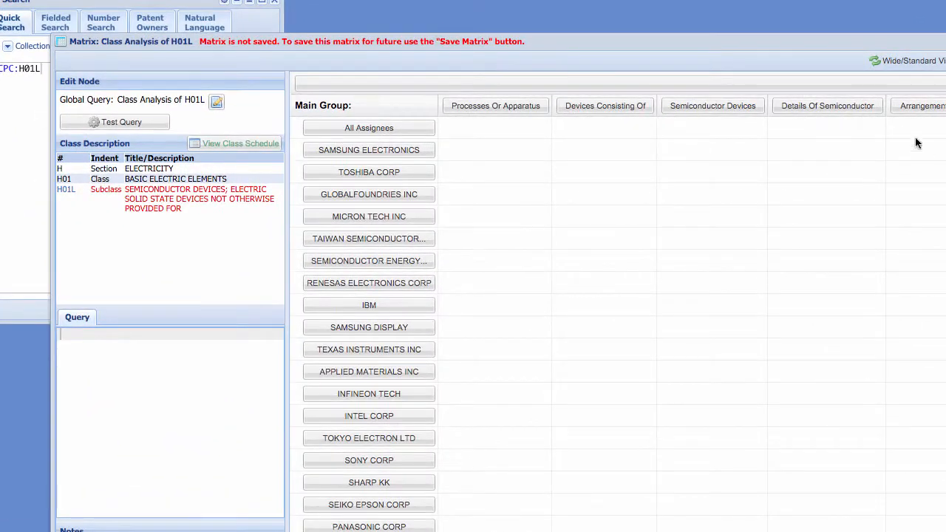
drag(515, 44, 480, 19)
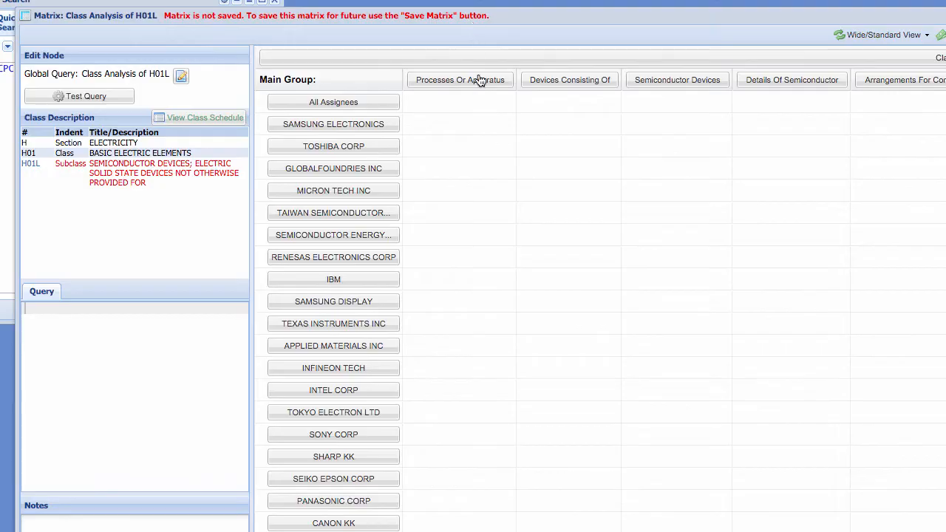
- Examine the class descriptions and one-dot subgroups of the Processes Or Apparatus, Devices Consisting Of and Semiconductor Devices main groups
click(449, 82)
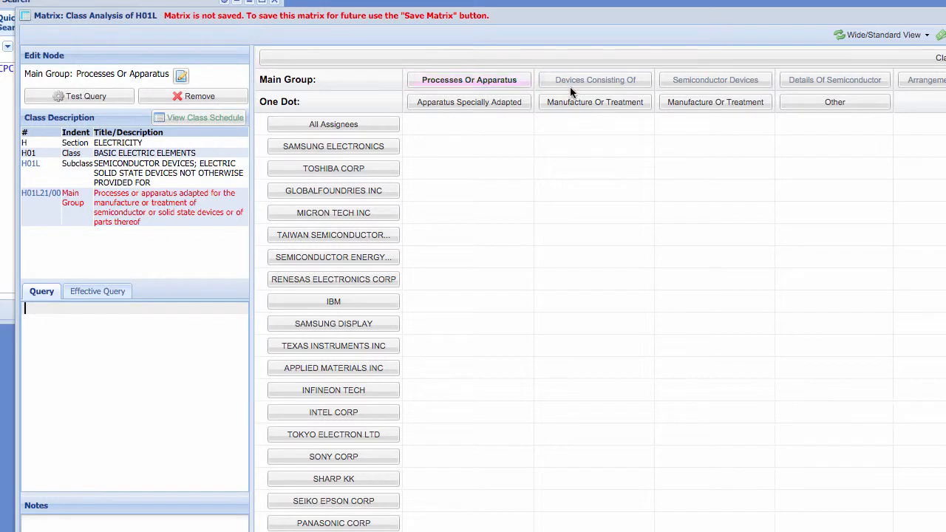
click(595, 86)
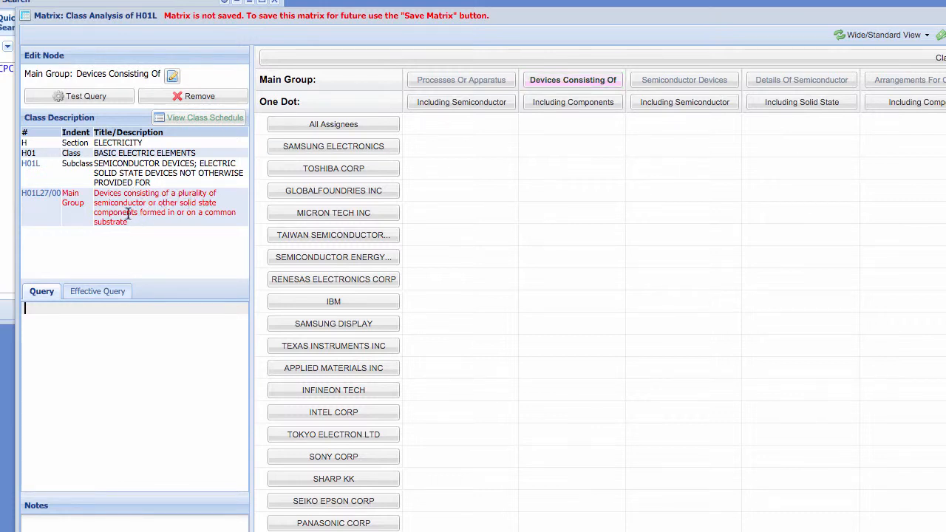
click(473, 102)
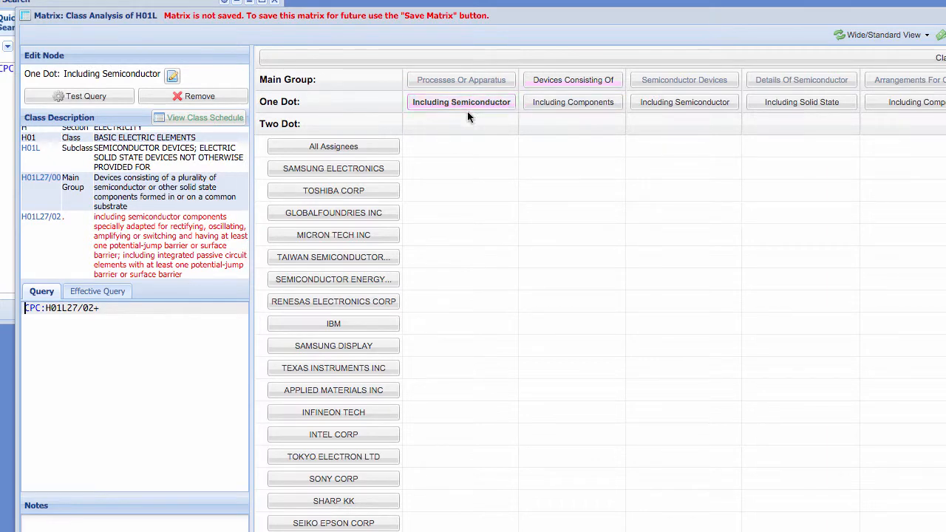
click(570, 108)
click(662, 103)
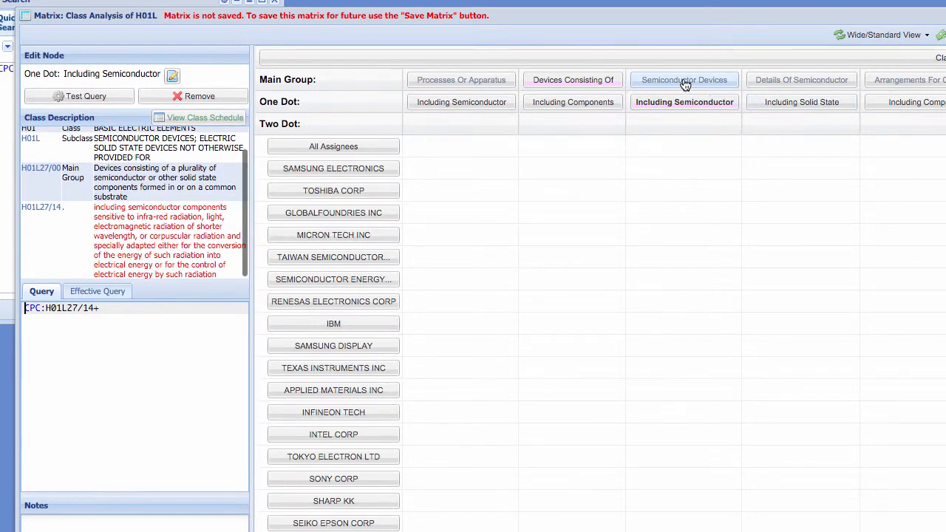
click(687, 80)
click(836, 80)
click(691, 81)
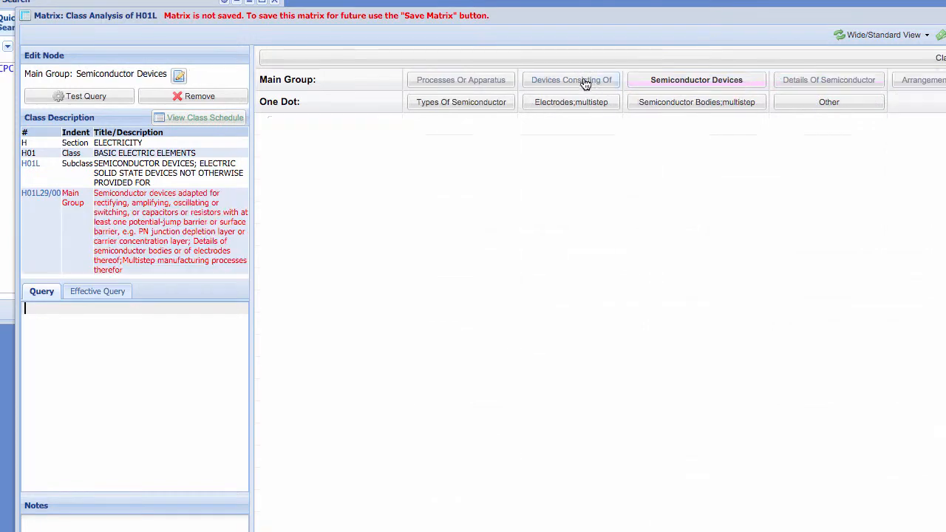
- Select the Including Components node under Devices Consisting Of and run a class matrix for H01L27/28
click(584, 81)
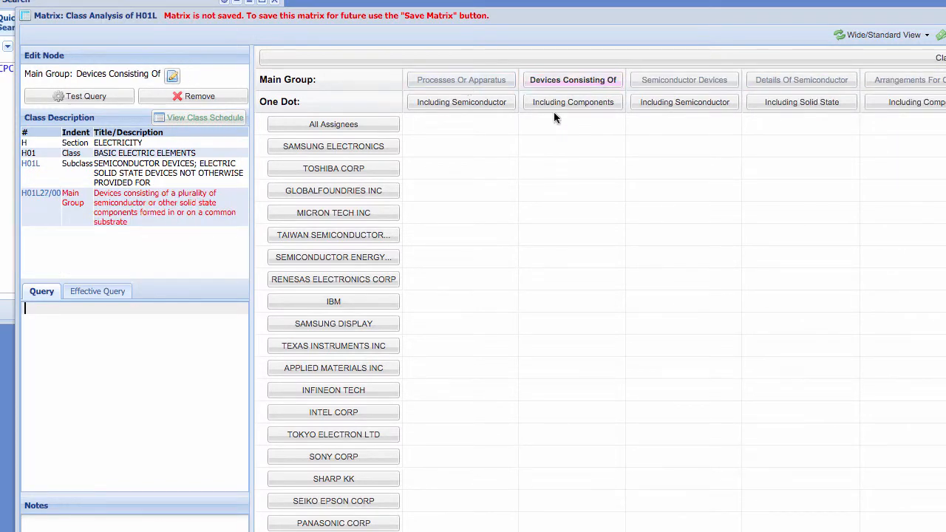
click(562, 109)
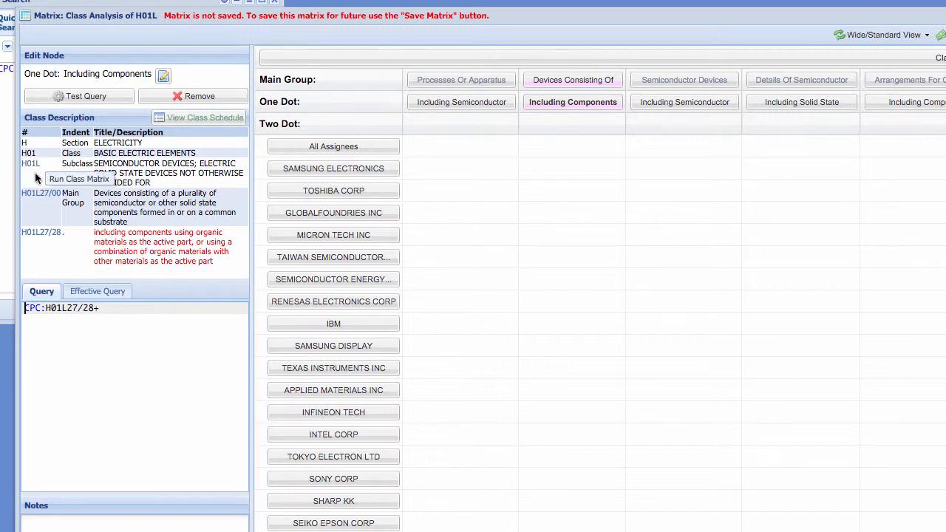
click(43, 244)
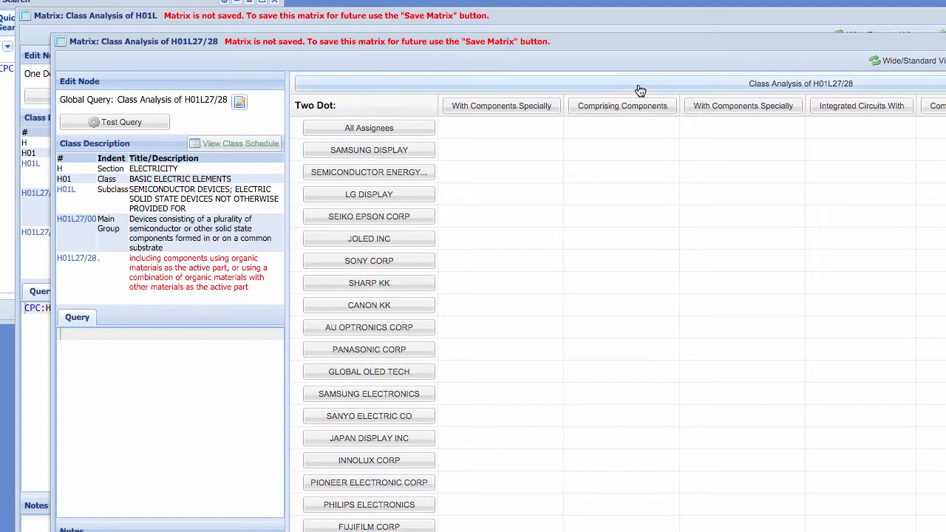
- Expand the H01L27/28 matrix through With Components Specially, Multi-colour Light Emission and Using Rgb Sub-pixels to the Using More Than Three node
click(502, 109)
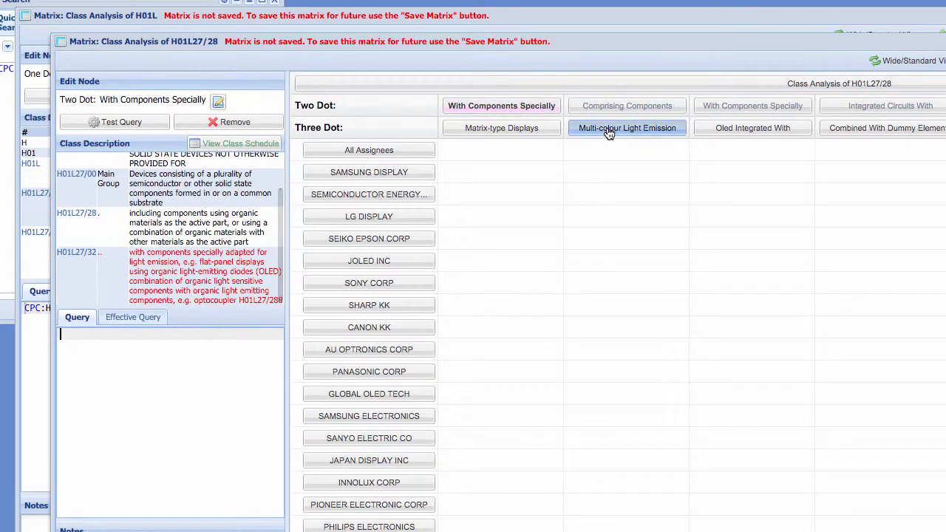
click(612, 127)
click(520, 150)
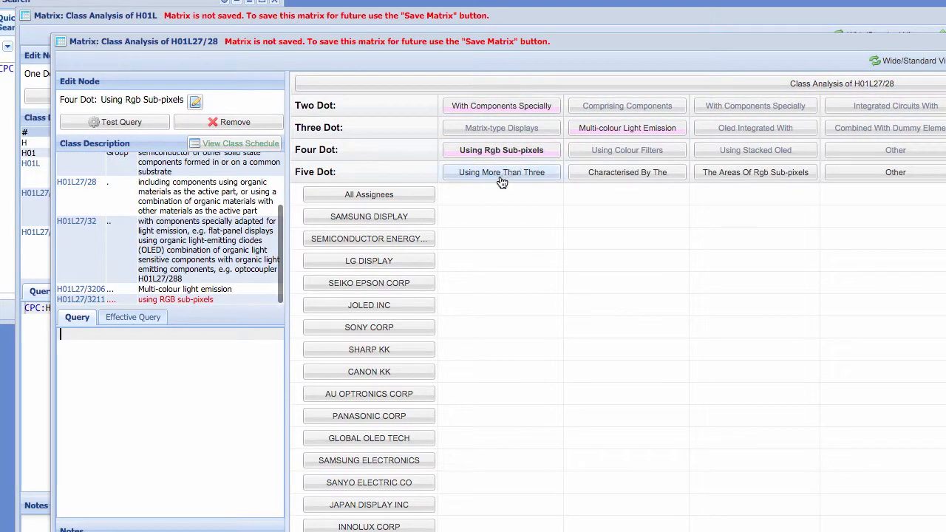
click(476, 177)
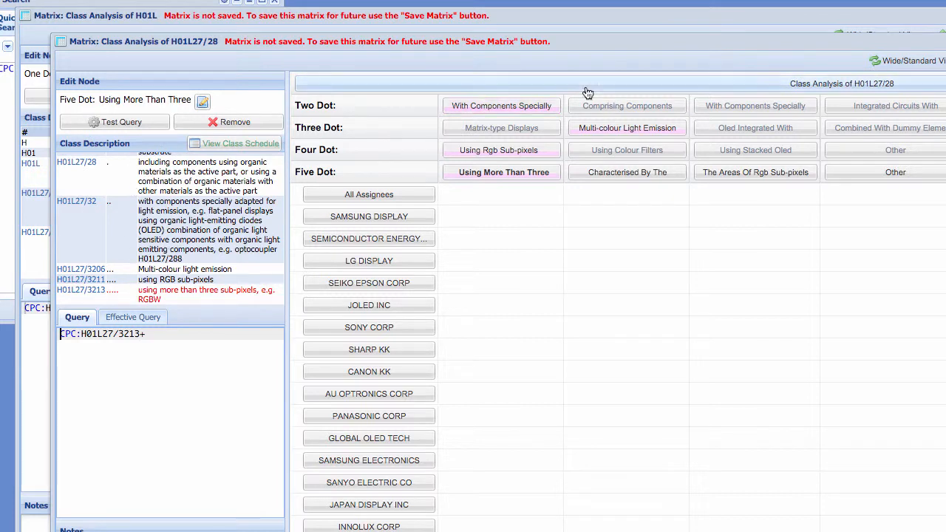
drag(848, 71, 824, 83)
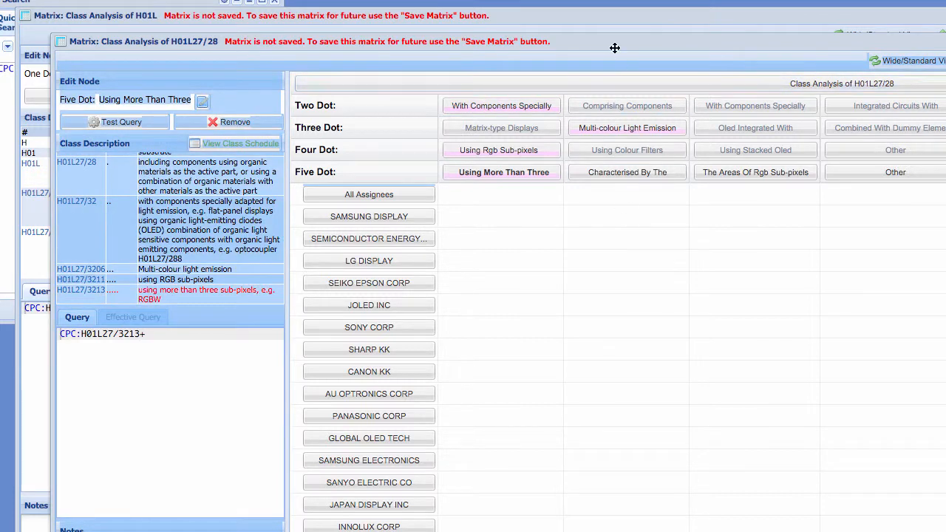
click(598, 67)
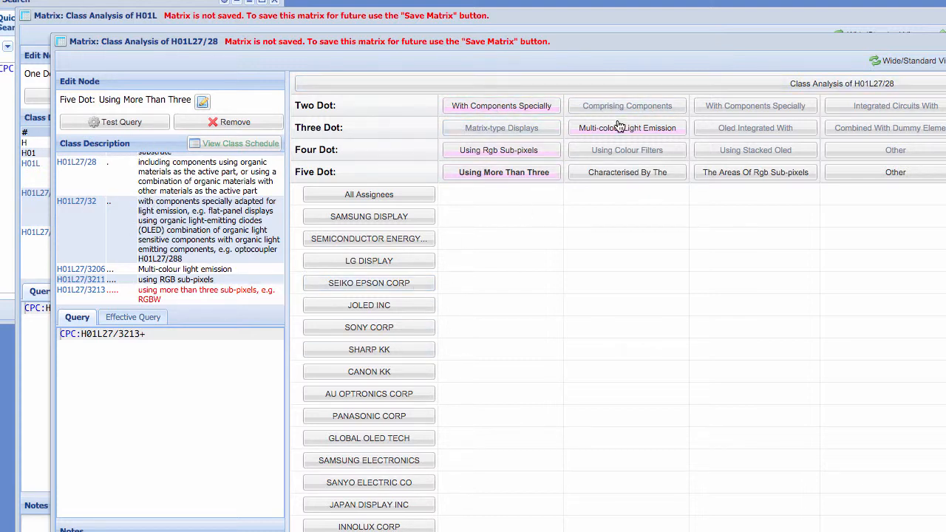
- Run a class matrix for H01L27/3213 and select its Using More Than Three node
click(90, 292)
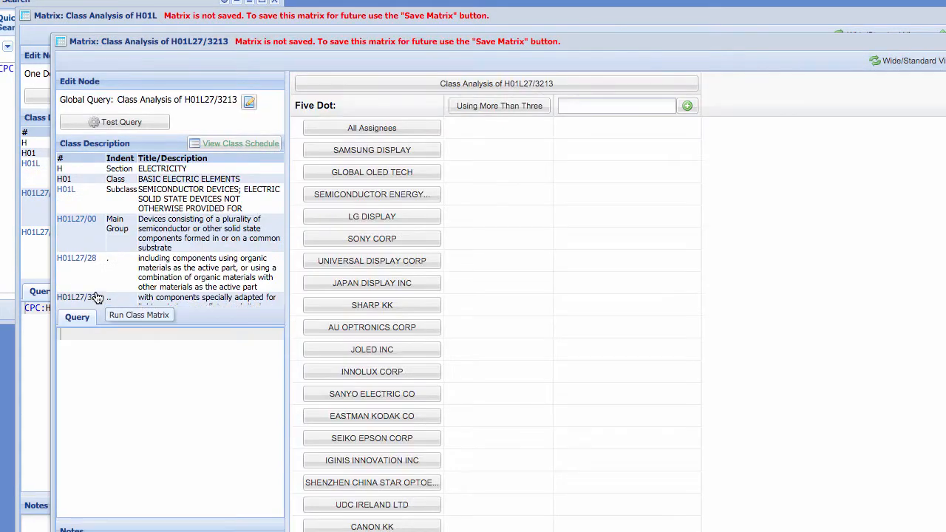
click(489, 106)
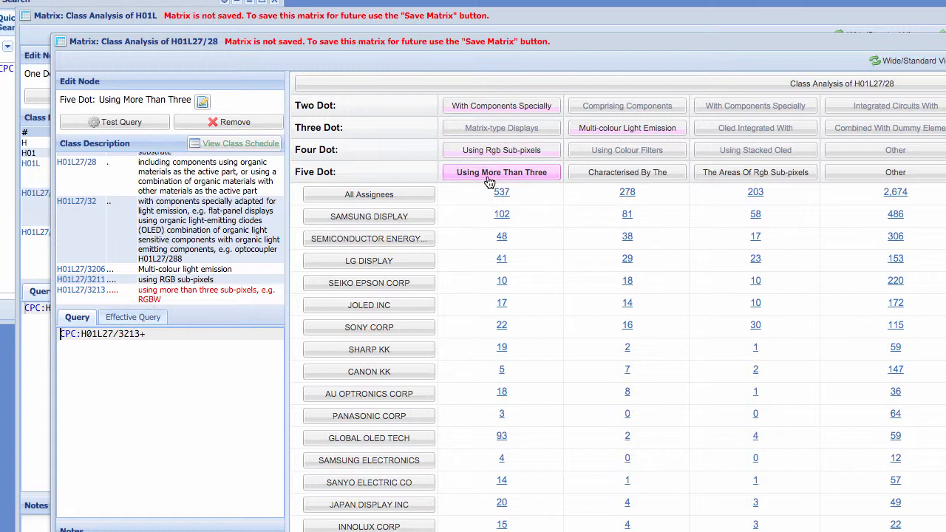
- Show the class description and query of the Characterised By The five-dot node in the H01L27/28 matrix
click(666, 178)
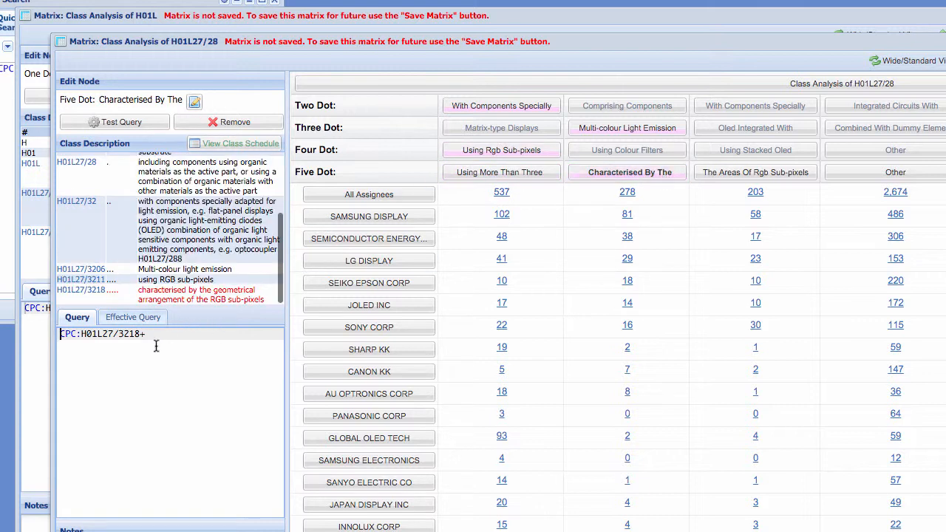